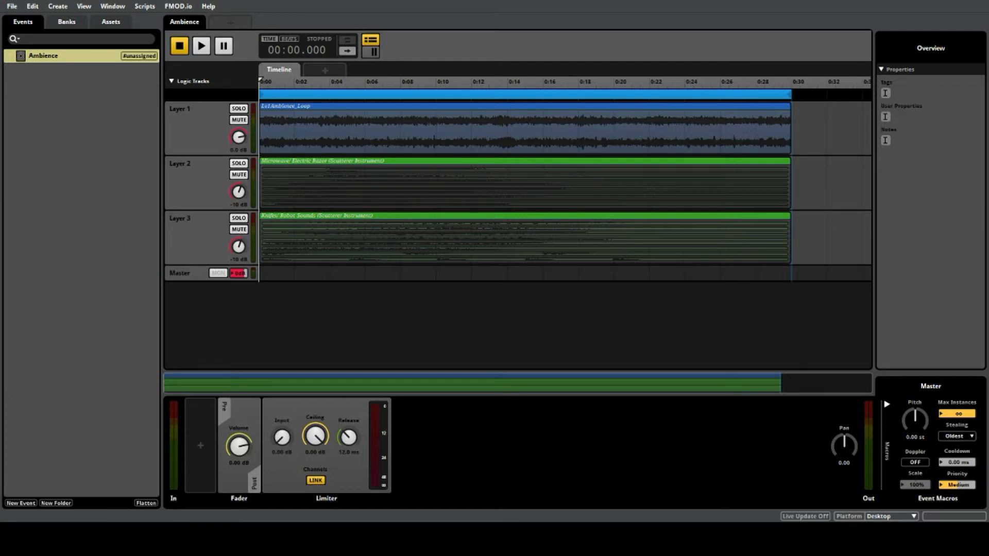
Step: Review the effect chains of the Layer 1, Layer 2 and Layer 3 tracks in the Ambience event
left_click(77, 55)
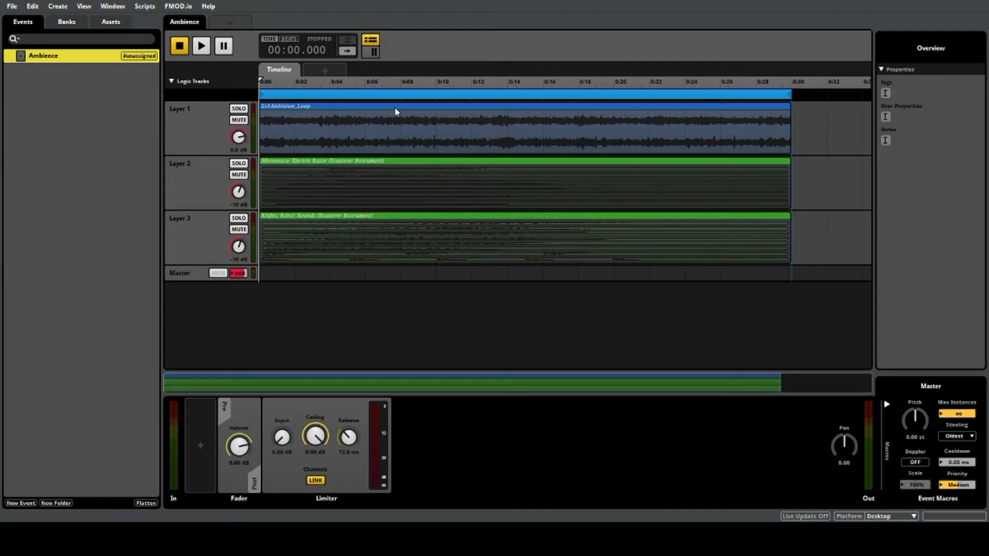
left_click(219, 119)
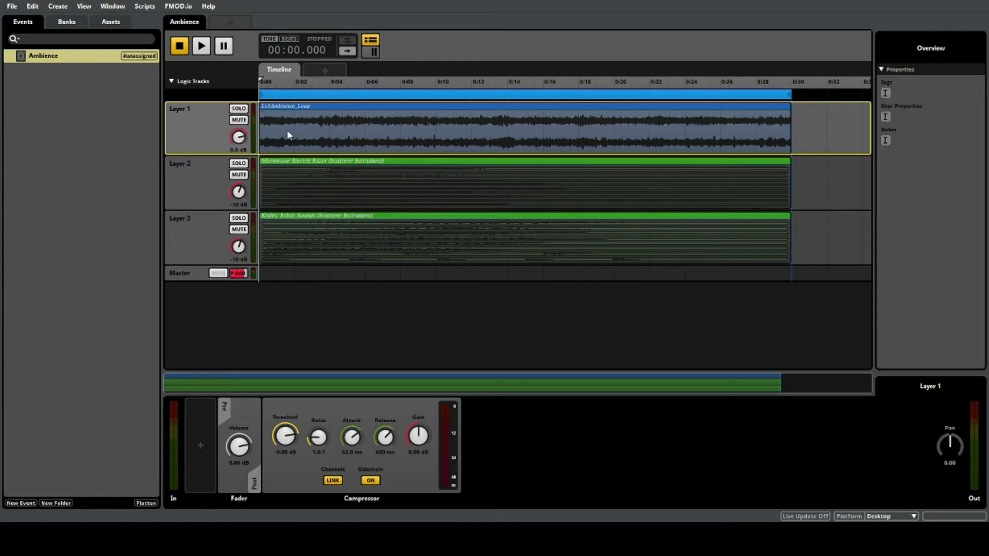
left_click(217, 172)
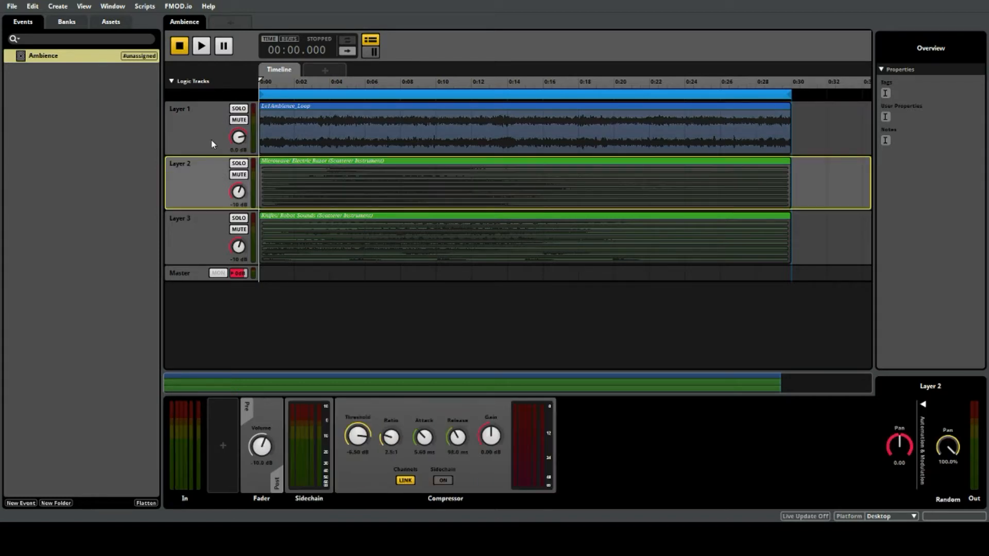
left_click(209, 237)
left_click(208, 149)
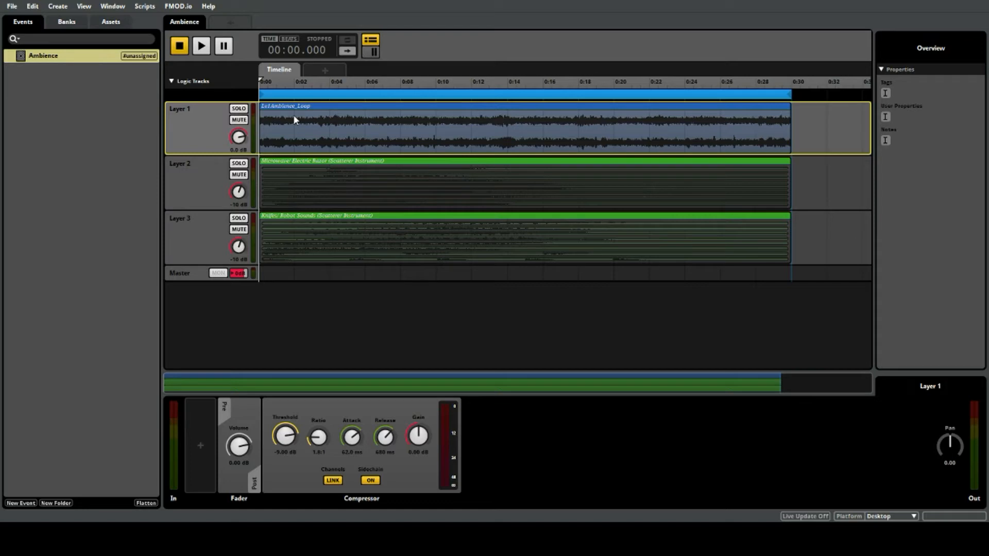
Step: Solo Layer 1, play the event to hear the ambience loop alone, stop playback and clear the solo
left_click(238, 108)
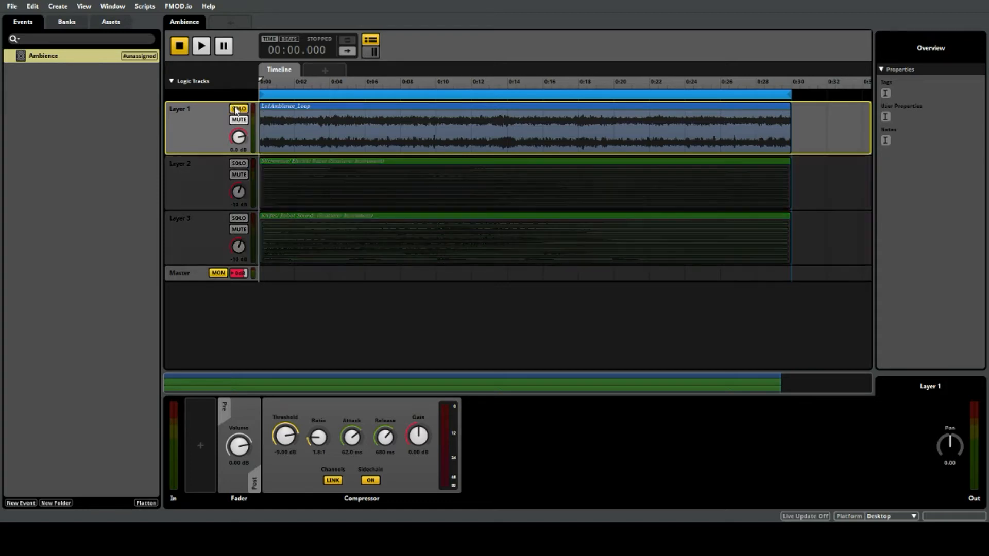
left_click(209, 45)
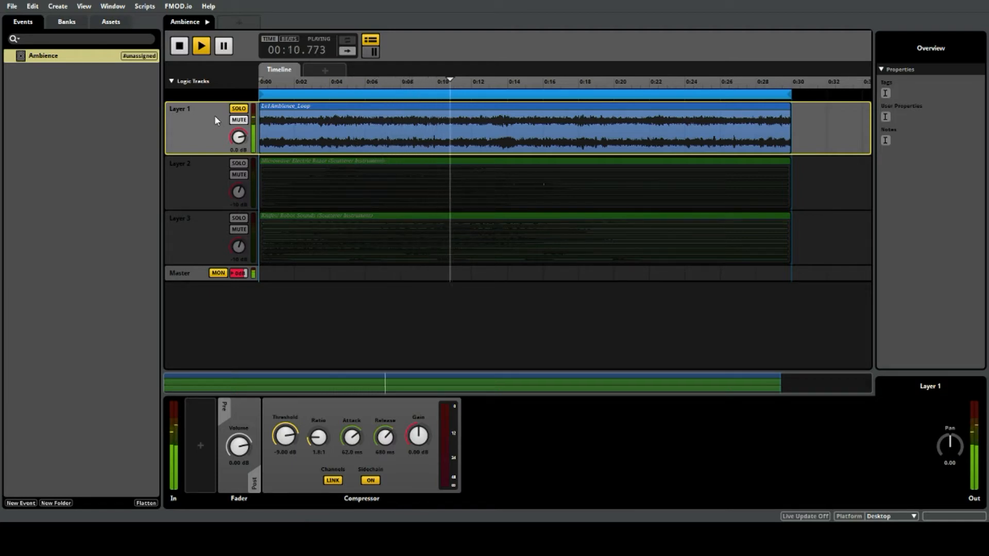
key("space")
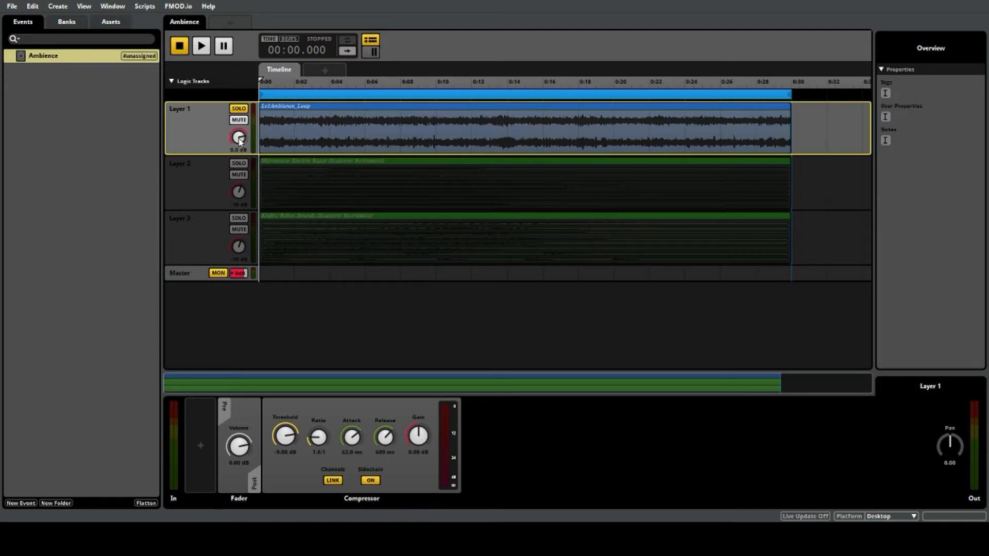
left_click(239, 109)
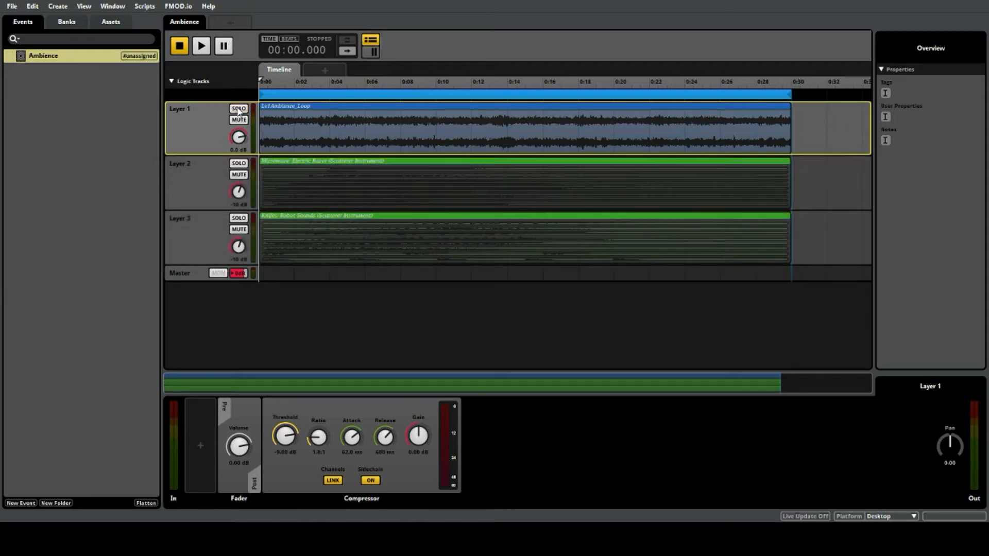
Step: Audition Lv1Ambience_Group1_2 from the playlist of Layer 2's scatterer instrument
left_click(224, 171)
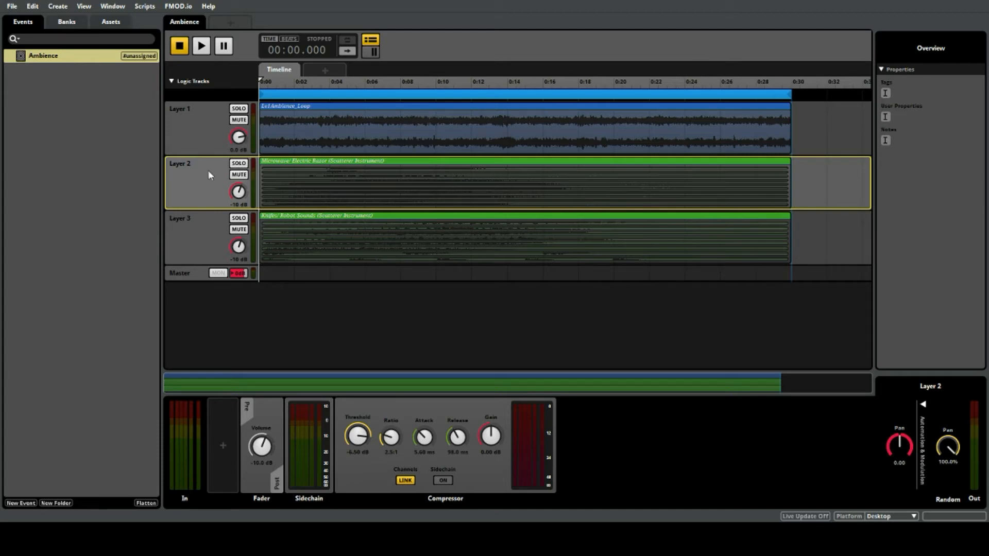
left_click(295, 166)
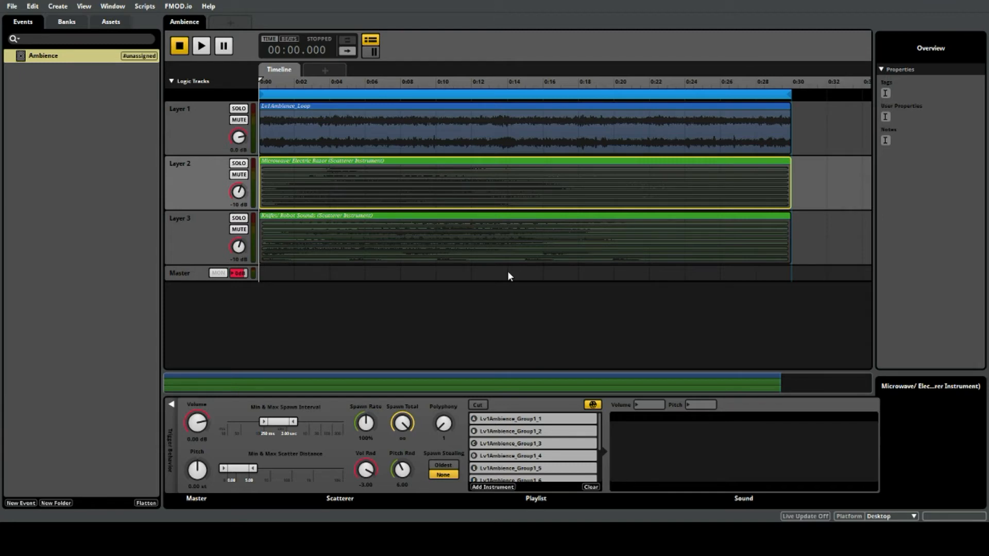
left_click(554, 431)
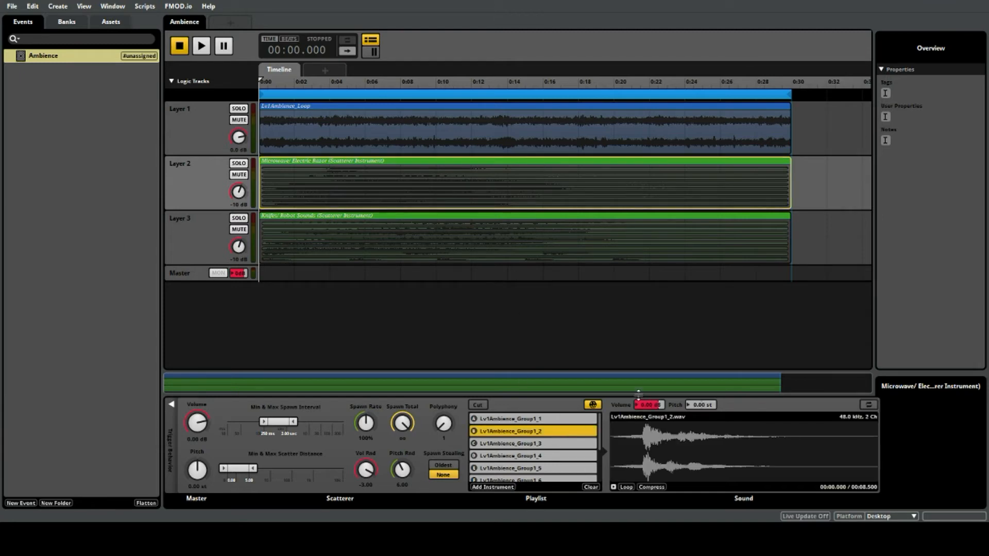
left_click(612, 487)
left_click(613, 486)
Step: Audition Lv1Ambience_Group1_5 and Lv1Ambience_Group1_9 from the Layer 2 scatterer playlist
left_click(549, 468)
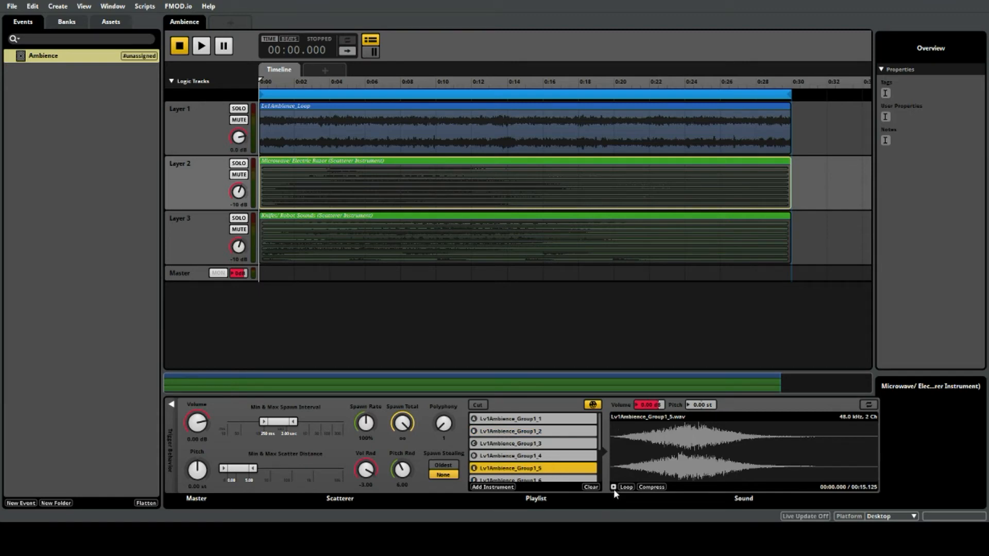
left_click(613, 487)
left_click(614, 487)
left_click_drag(599, 436, 604, 466)
left_click(568, 463)
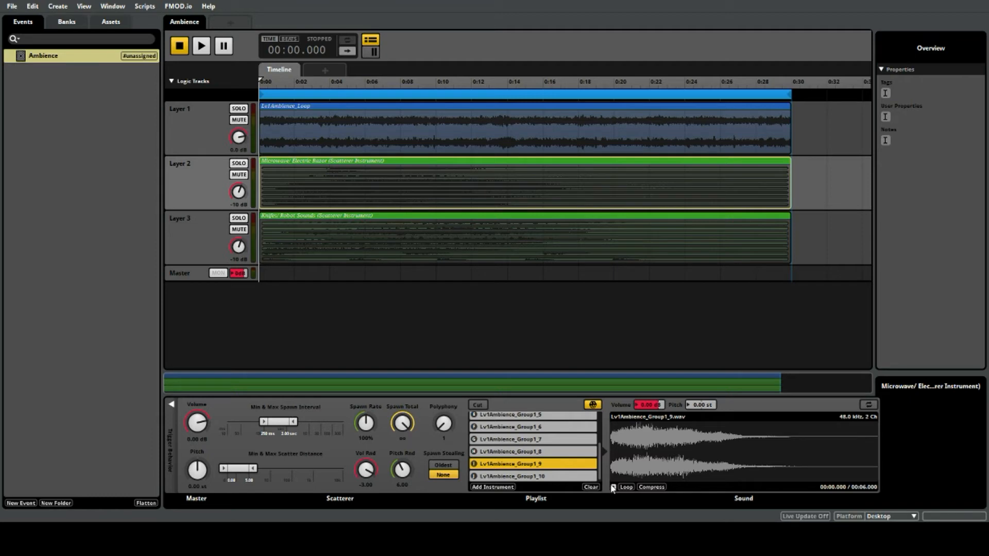
left_click(613, 487)
left_click(613, 488)
Step: Mute Layer 3, play the event to hear Layers 1 and 2 together, and stop playback
left_click(246, 230)
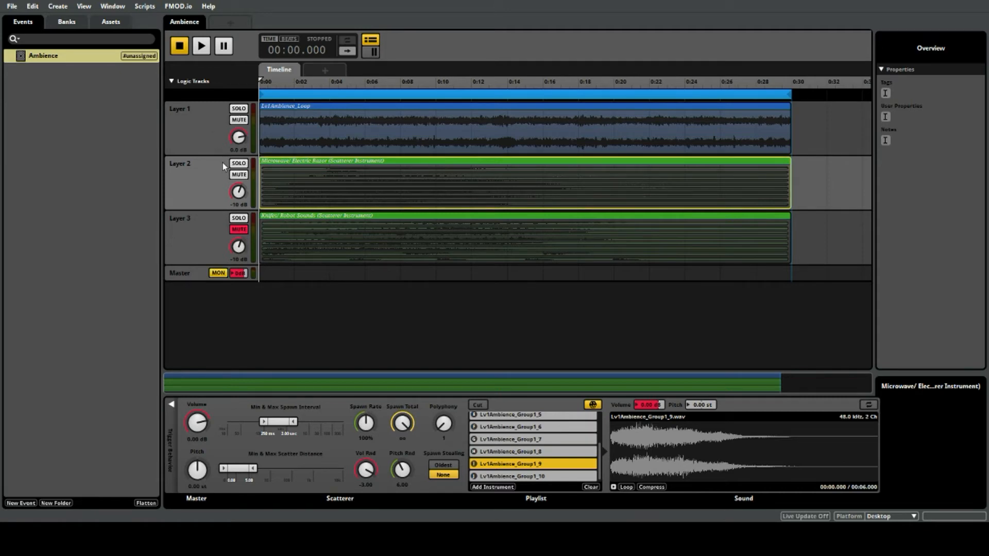
left_click(202, 46)
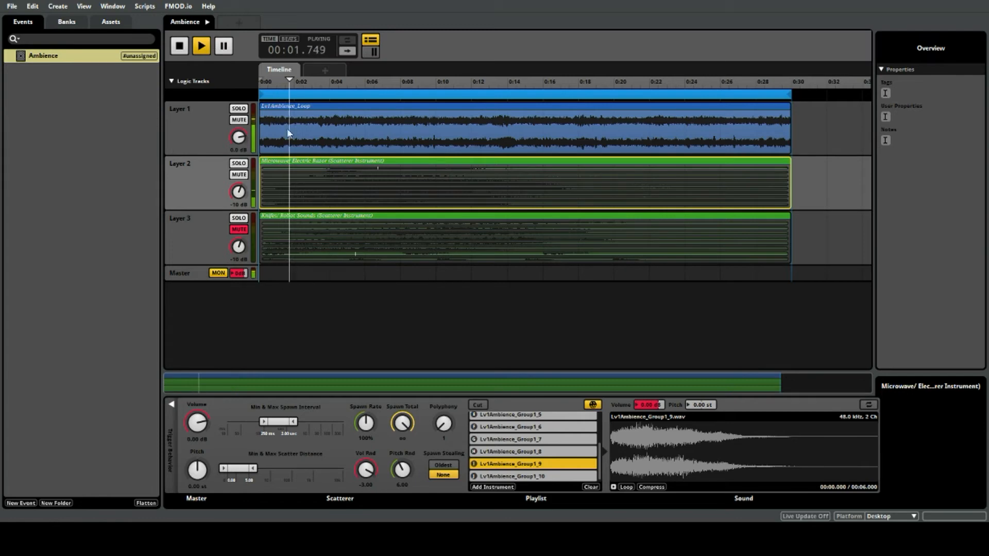
key("space")
Step: Raise Layer 2's volume to 0 dB and play the event briefly to hear its balance against Layer 1
left_click_drag(238, 195, 237, 172)
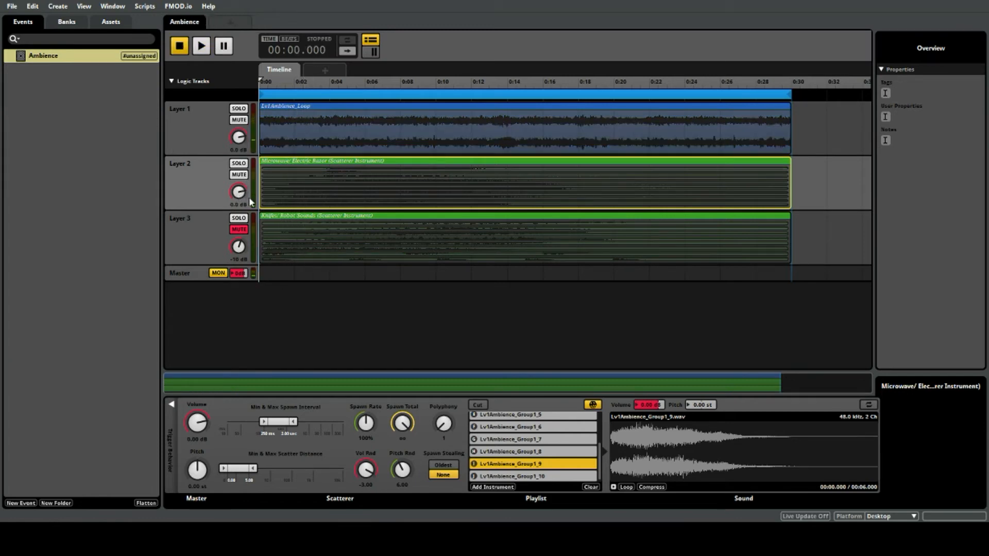
left_click(210, 172)
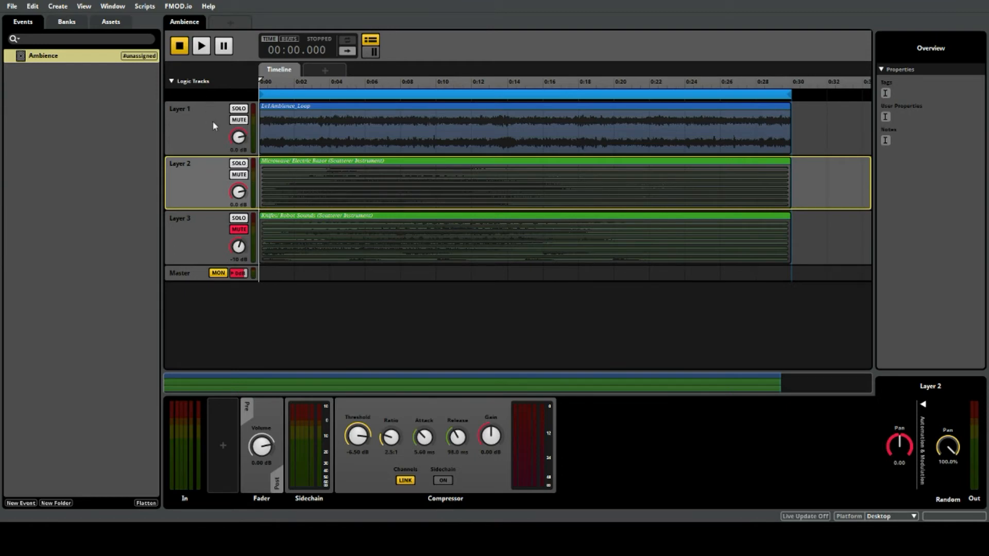
left_click(202, 46)
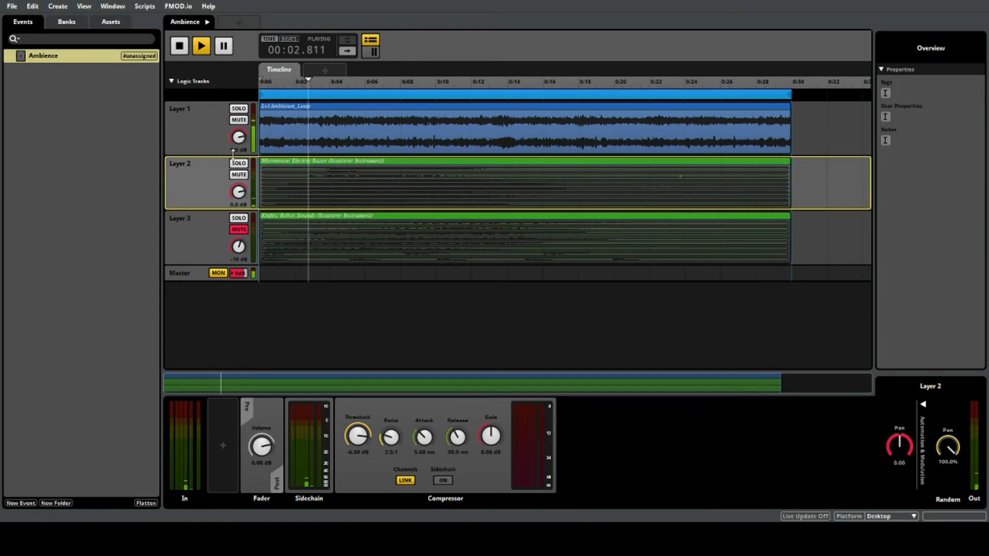
left_click(181, 51)
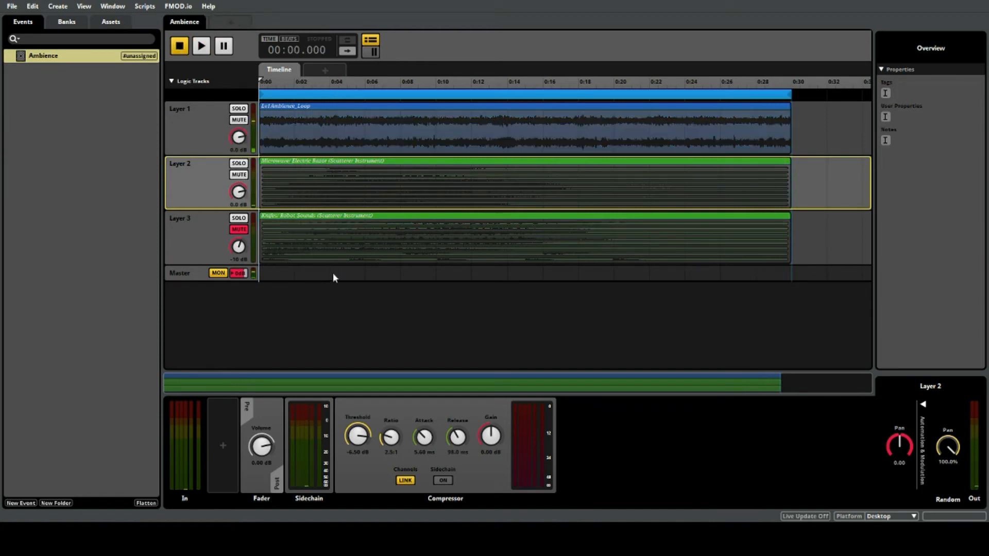
Step: Review the Layer 1 and Layer 2 tracks and the scatterer instrument settings on Layer 2
left_click(211, 137)
left_click(209, 179)
left_click(382, 163)
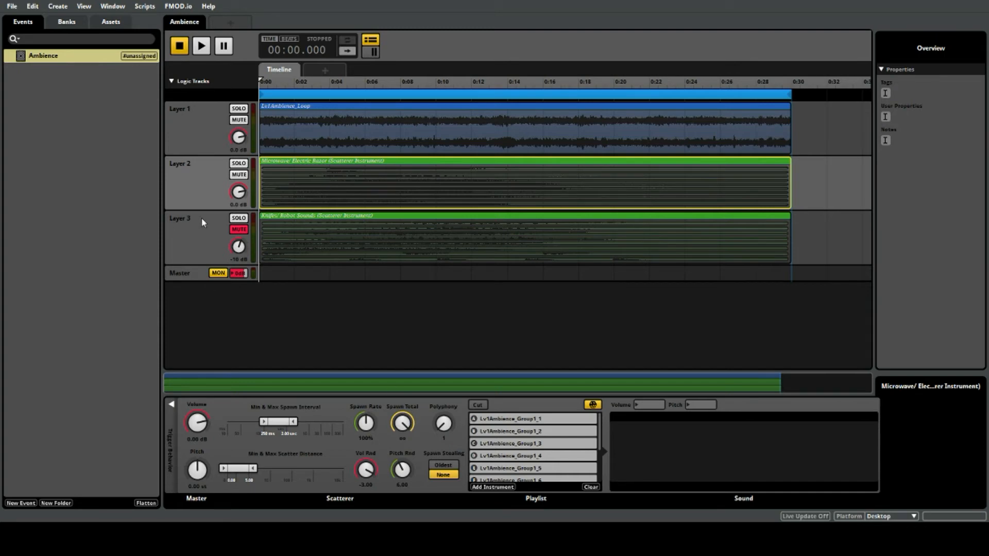
left_click(206, 182)
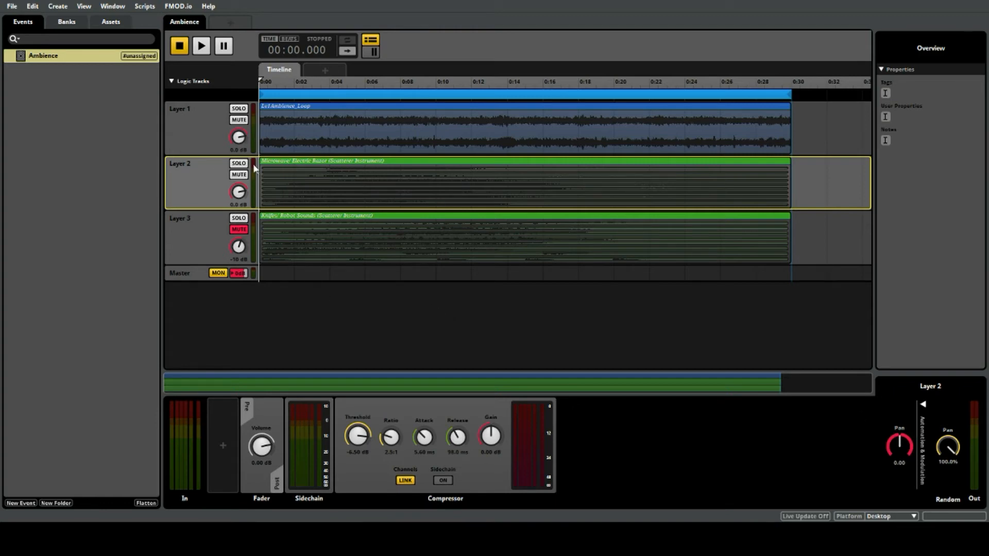
left_click(321, 163)
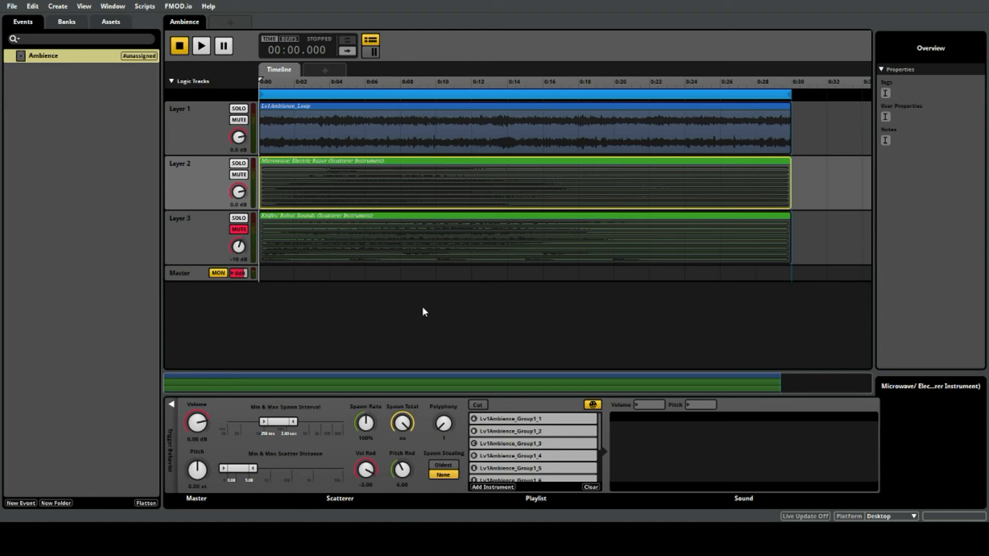
Step: Unmute and solo Layer 3, and look through the playlist of its Knifes/ Robot Sounds scatterer instrument
left_click(215, 216)
left_click(240, 229)
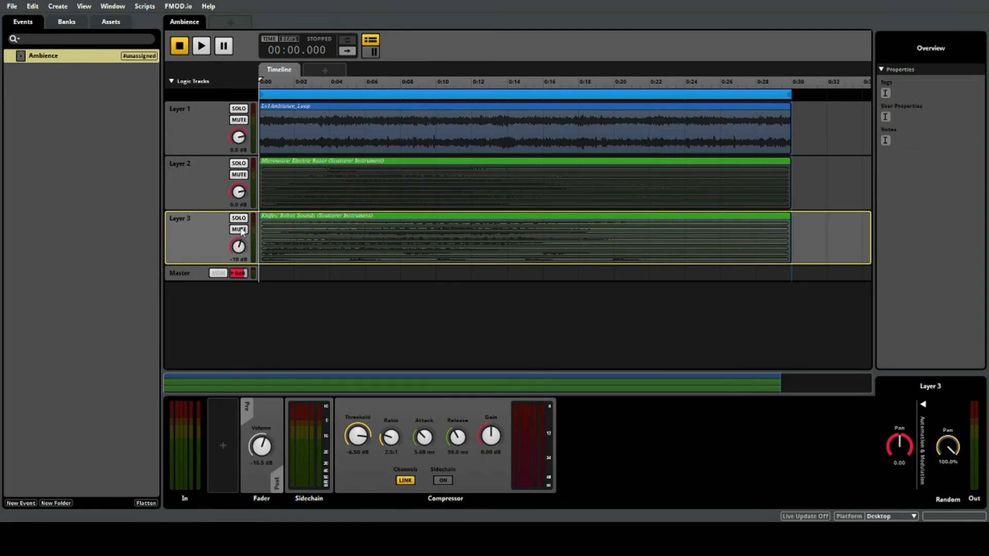
left_click(239, 218)
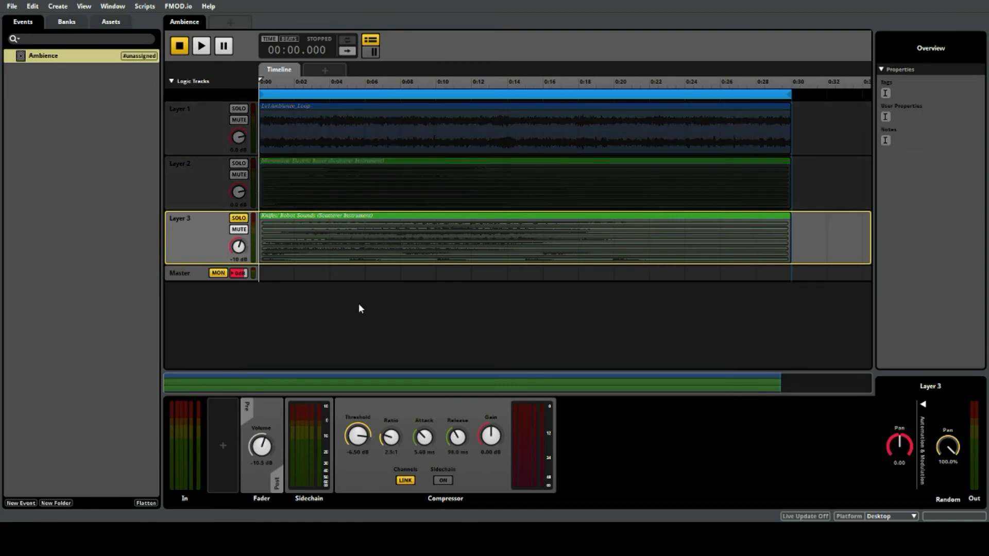
left_click(287, 213)
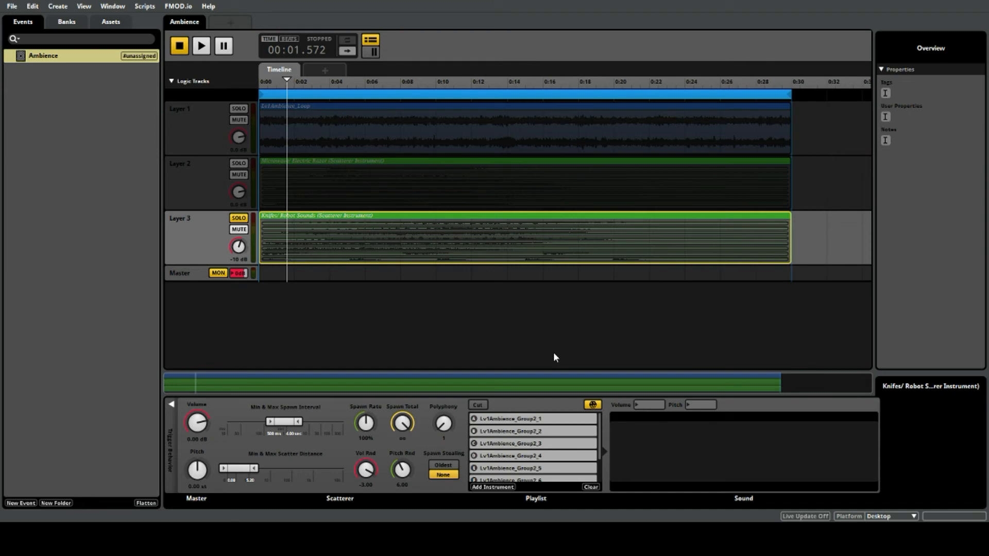
mouse_move(600, 432)
left_mouse_down()
mouse_move(602, 454)
mouse_move(600, 441)
left_mouse_up()
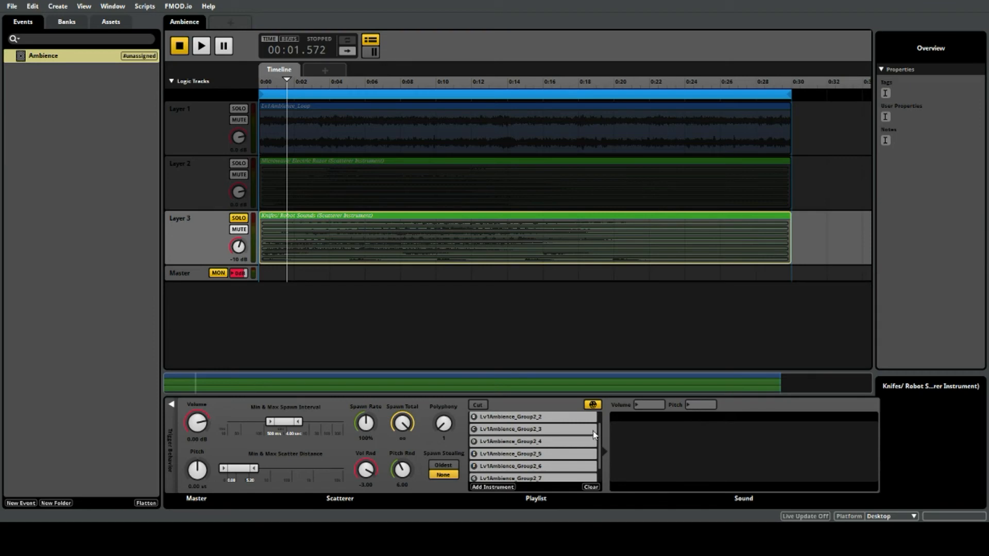
left_click_drag(599, 430, 601, 432)
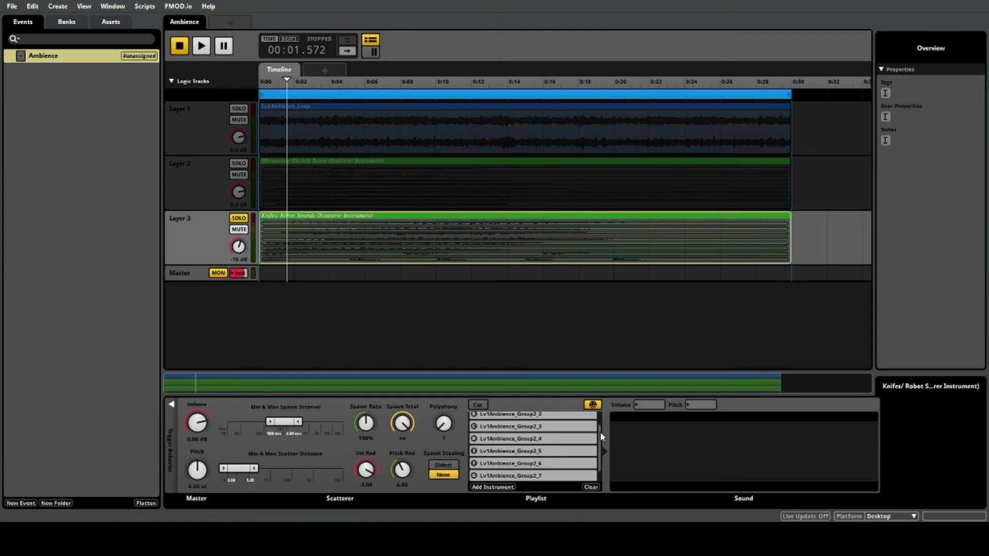
left_click_drag(601, 433, 603, 411)
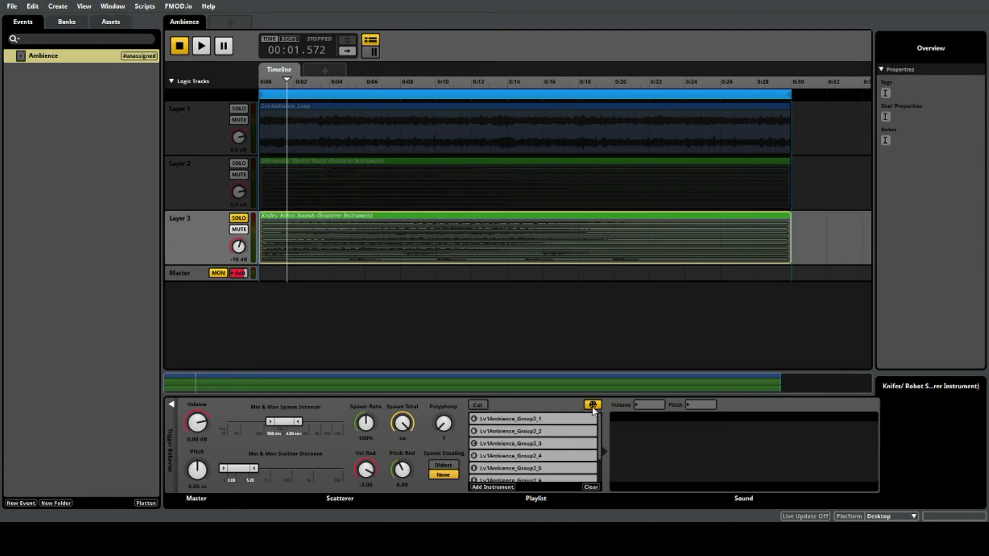
Step: Audition Lv1Ambience_Group2_2 and Lv1Ambience_Group2_8 from the Layer 3 scatterer playlist
left_click(553, 431)
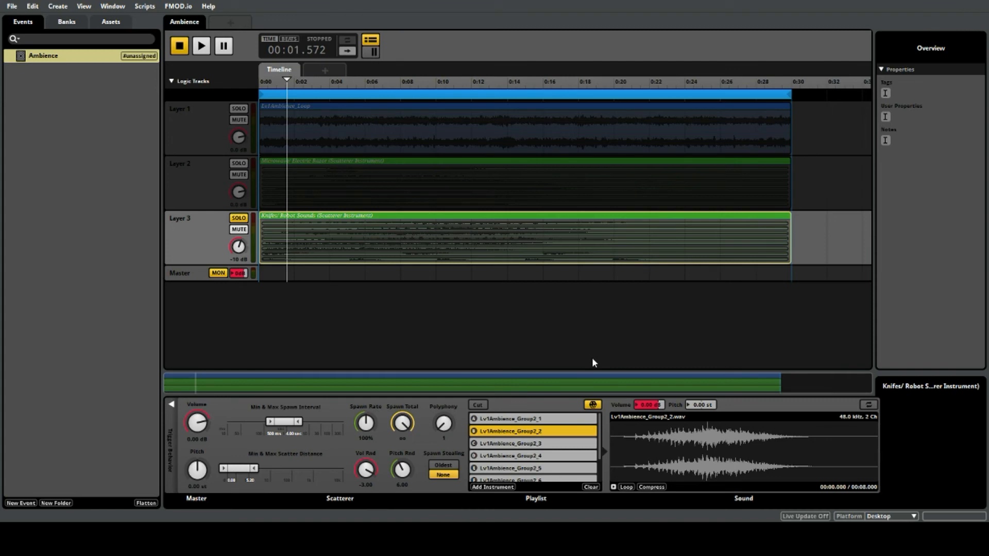
left_click(613, 487)
scroll(574, 453, "down", 3)
left_click(574, 475)
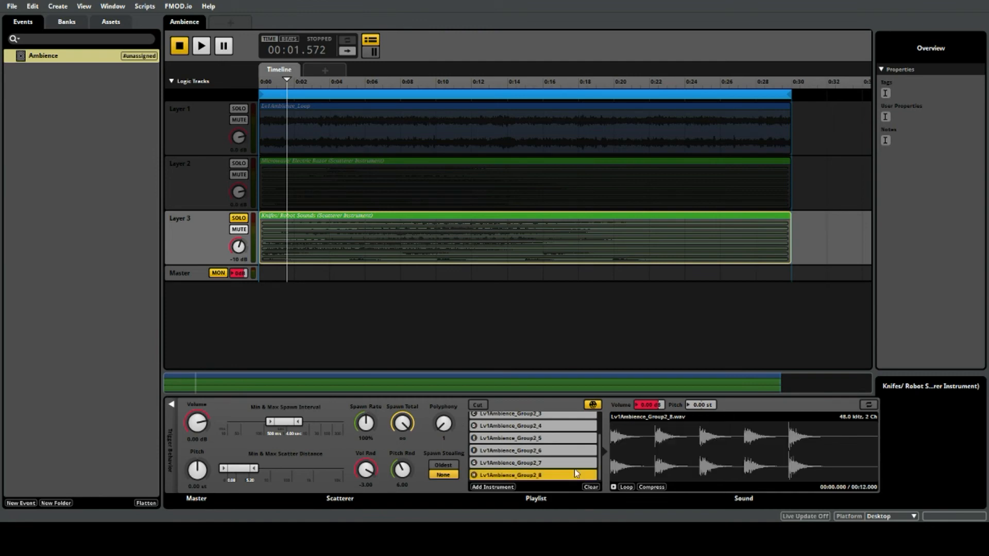
left_click(613, 487)
left_click(614, 486)
Step: Audition Lv1Ambience_Group2_5 from the Layer 3 scatterer playlist
left_click(536, 451)
left_click(545, 439)
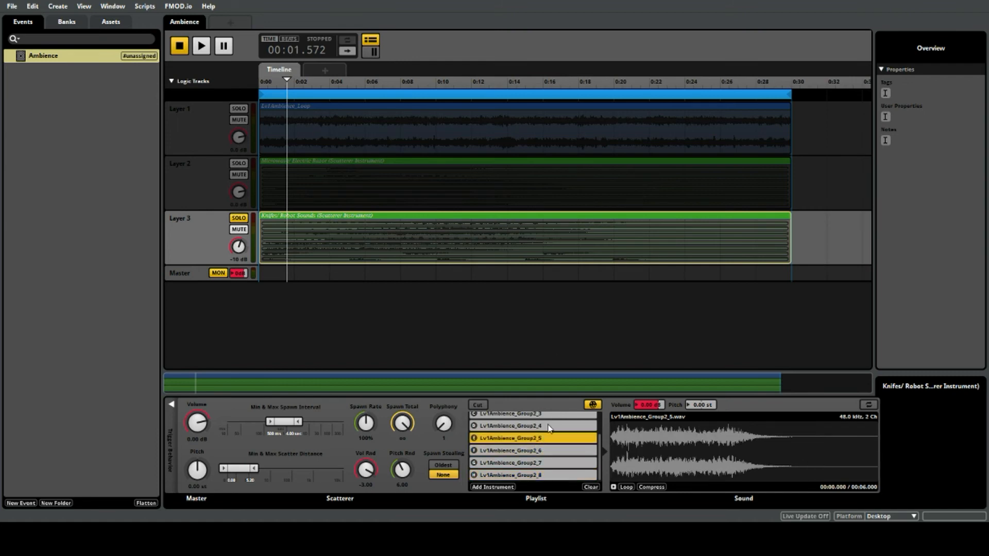
left_click(614, 488)
left_click(614, 489)
Step: Clear the solo on Layer 3, play all three layers together, and pause playback
left_click(239, 219)
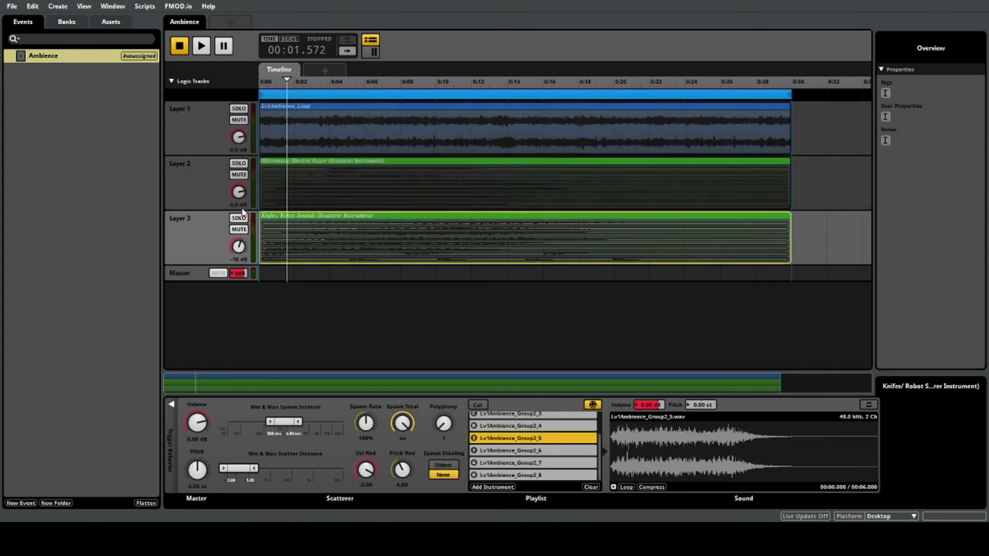
left_click(201, 45)
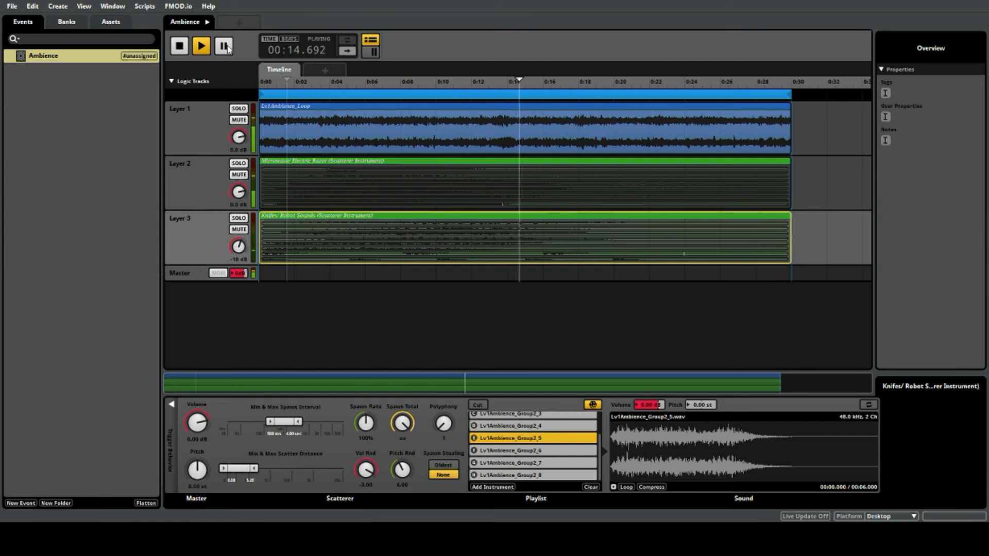
key("space")
Step: Set Layer 2's volume to -10 dB and resume playback of the full ambience mix
left_click_drag(244, 192, 244, 197)
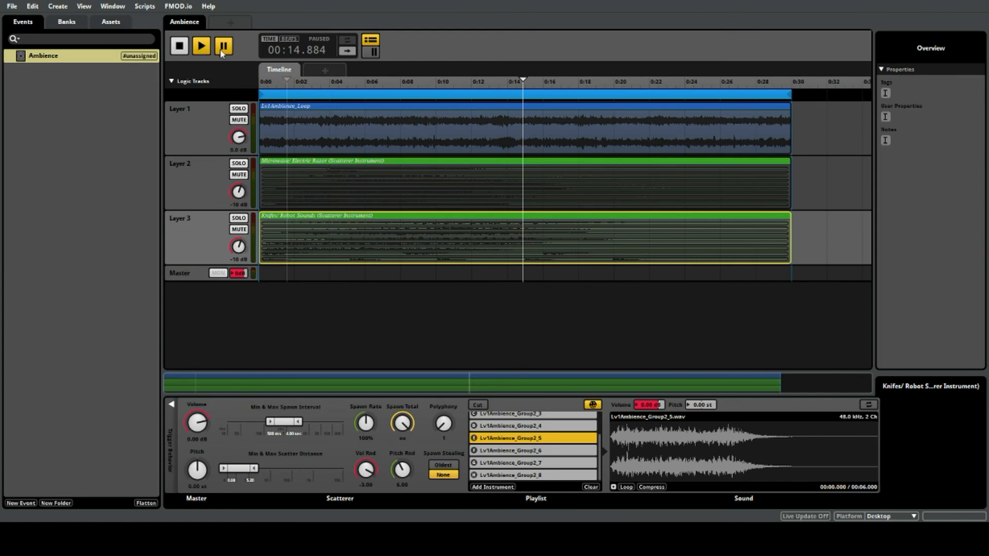
left_click(201, 46)
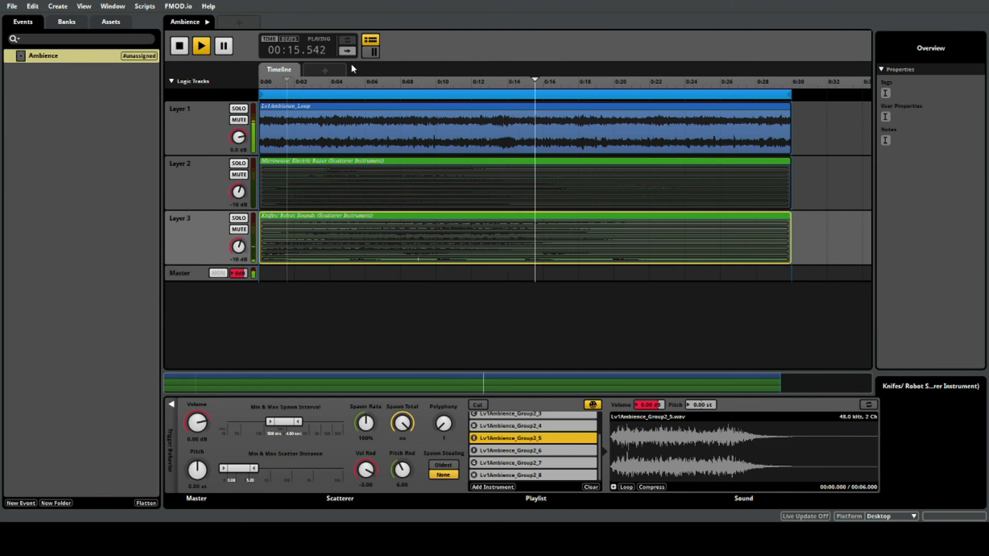
Step: Pause playback and examine the compressor and sidechain effects on the Layer 1, Layer 2 and Layer 3 tracks
left_click(231, 47)
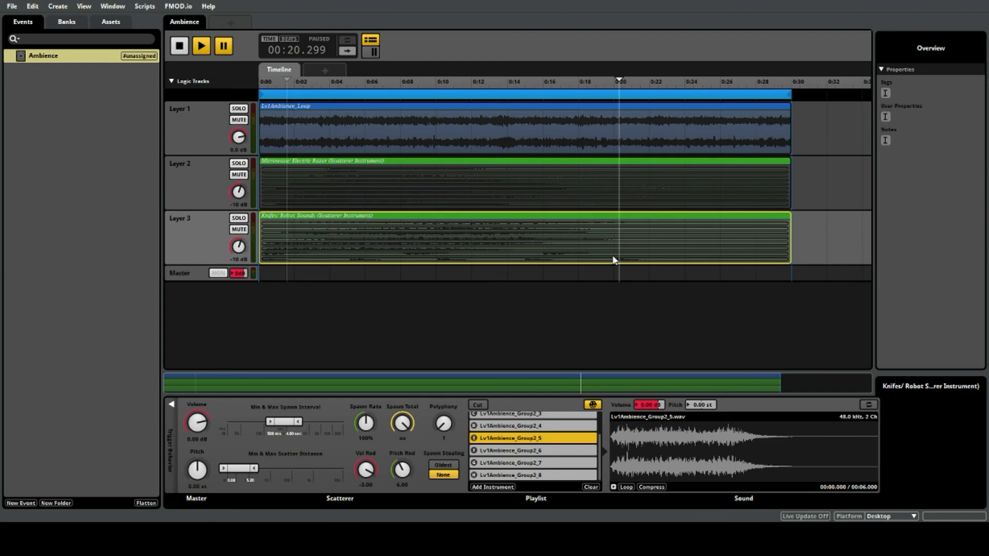
left_click(205, 126)
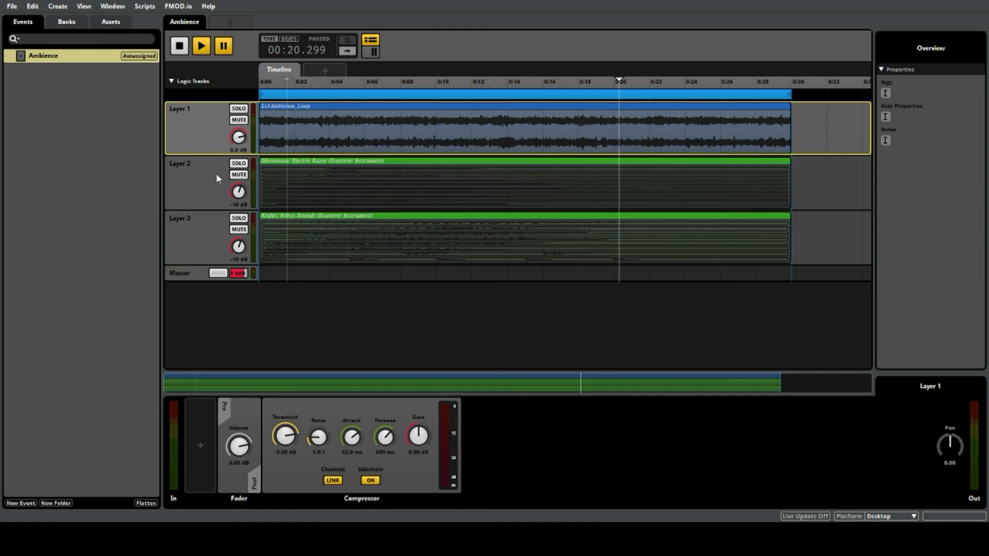
left_click(215, 173)
left_click(209, 126)
left_click(205, 241)
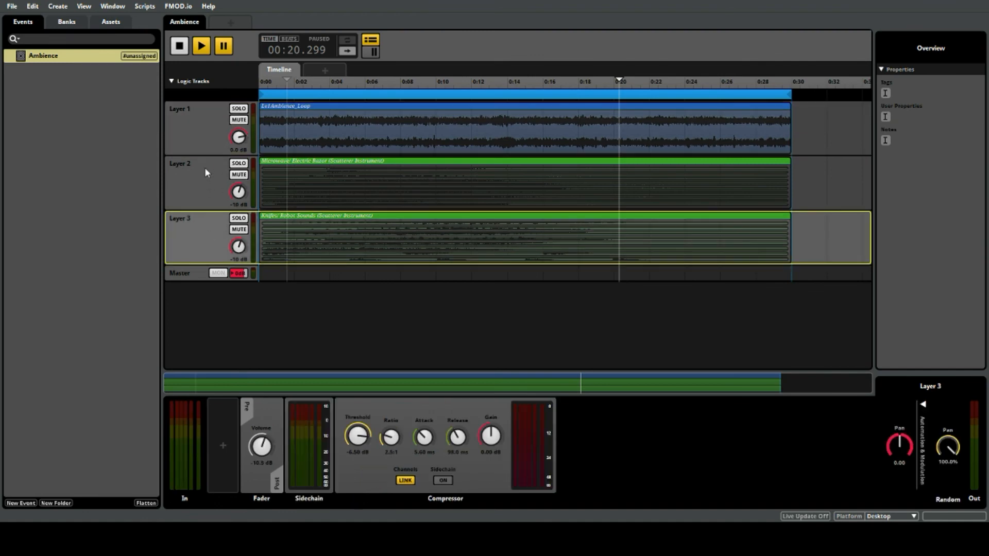
left_click(205, 172)
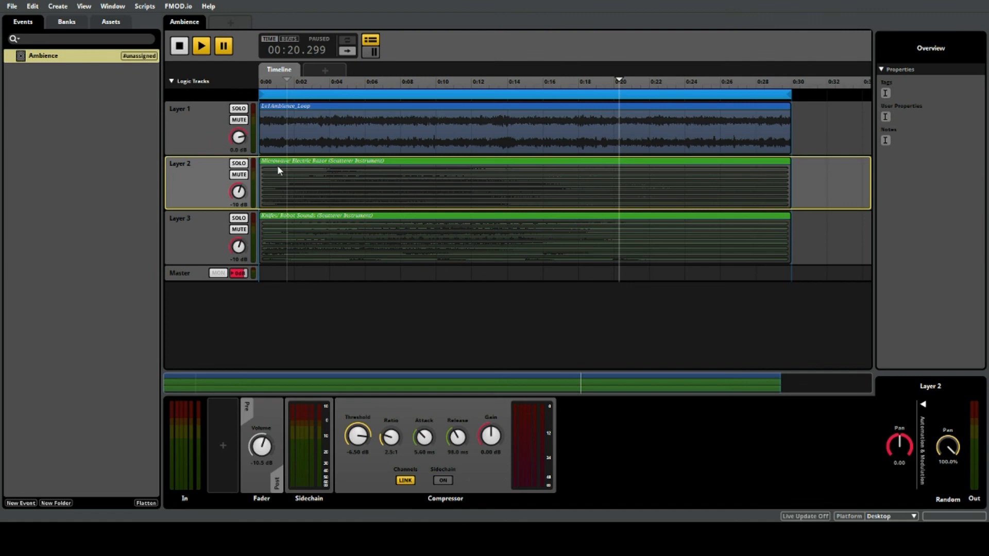
Step: Compare the effect chains of the three layers again and show the settings of Layer 2's Microwave/Electric Razor scatterer instrument
left_click(216, 229)
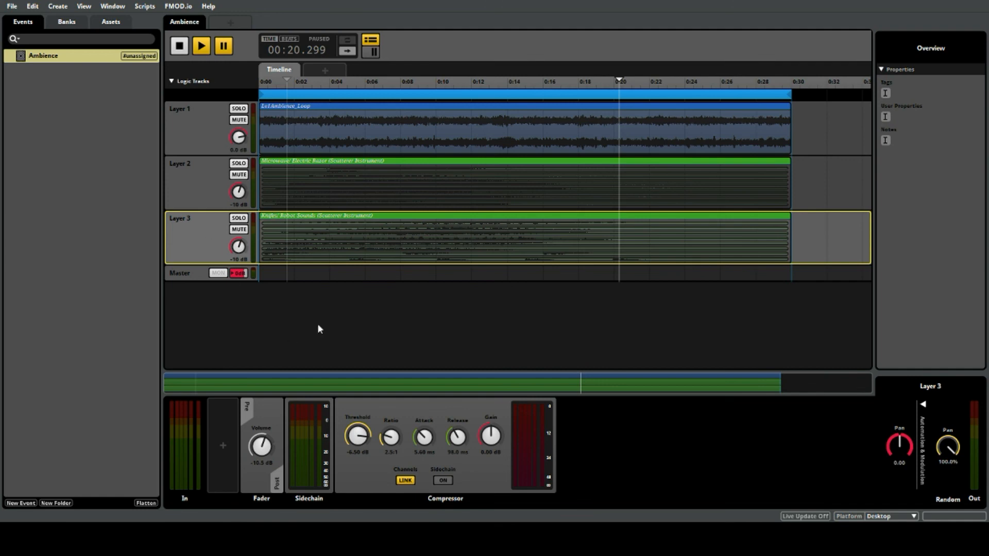
left_click(219, 134)
left_click(217, 203)
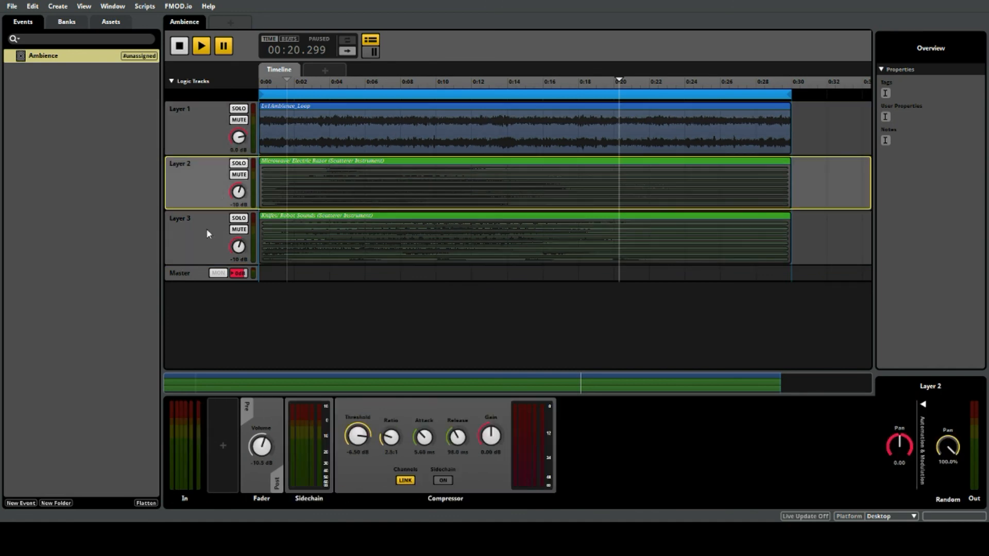
left_click(208, 234)
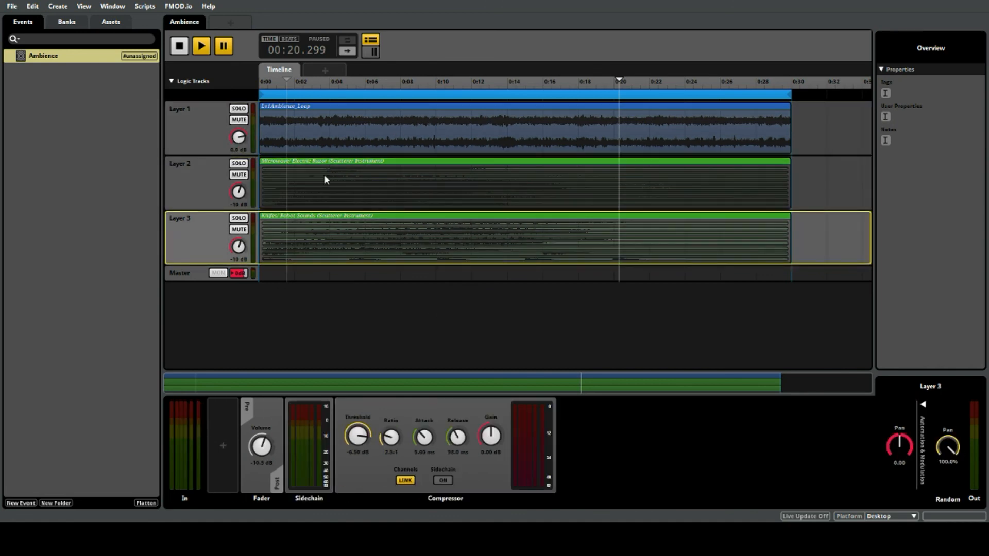
left_click(299, 176)
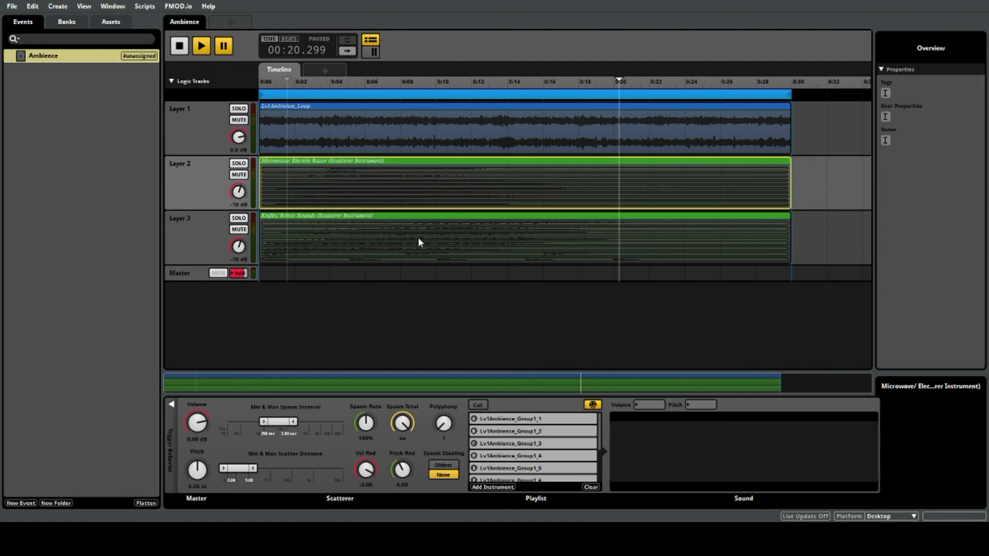